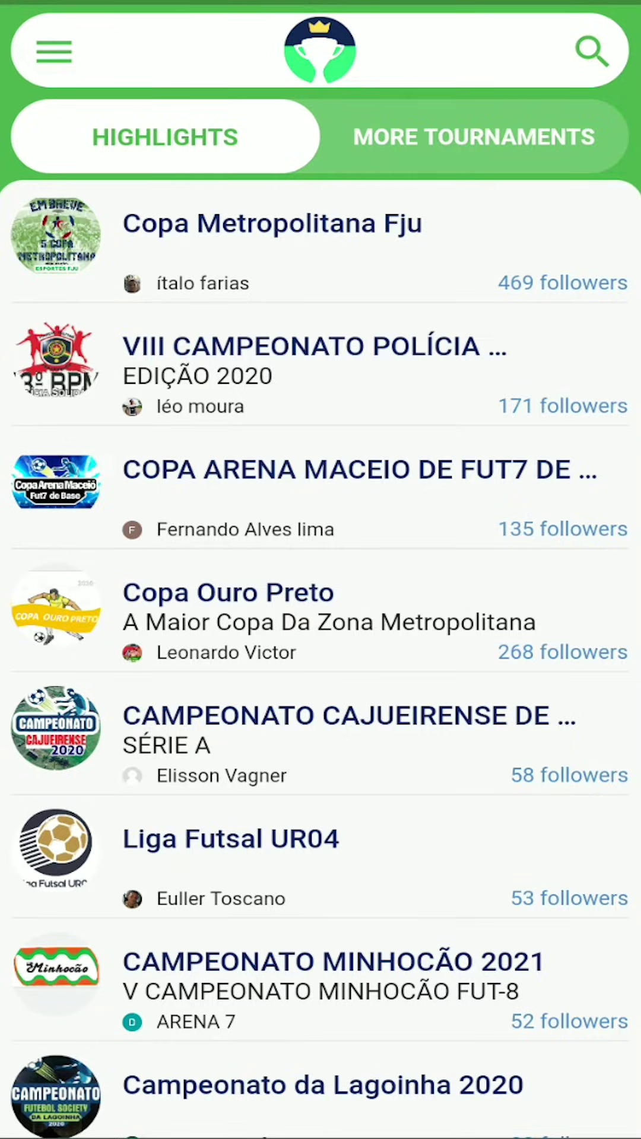
# Go to My tournaments past the login prompt and start a new tournament
pyautogui.click(53, 51)
pyautogui.click(464, 622)
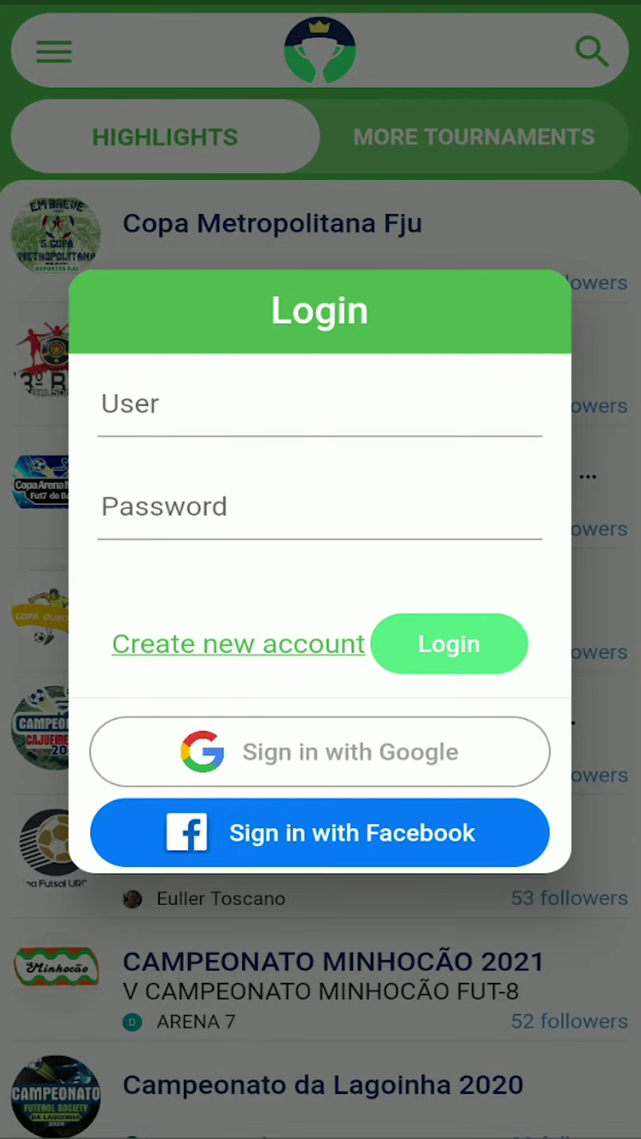
pyautogui.press('Escape')
pyautogui.click(53, 51)
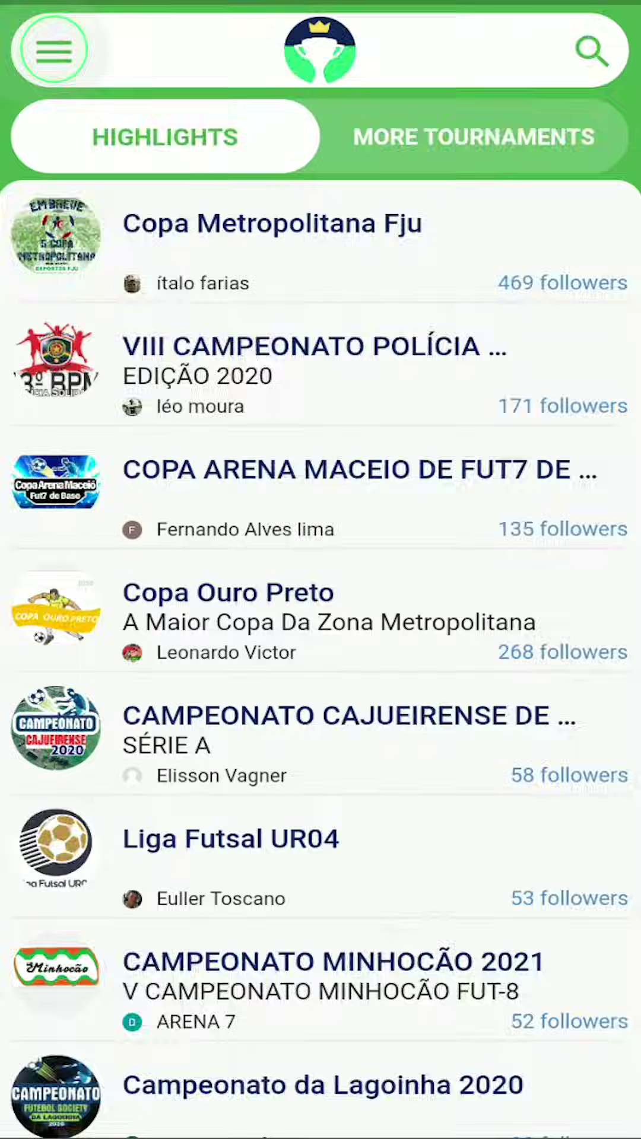
pyautogui.click(464, 622)
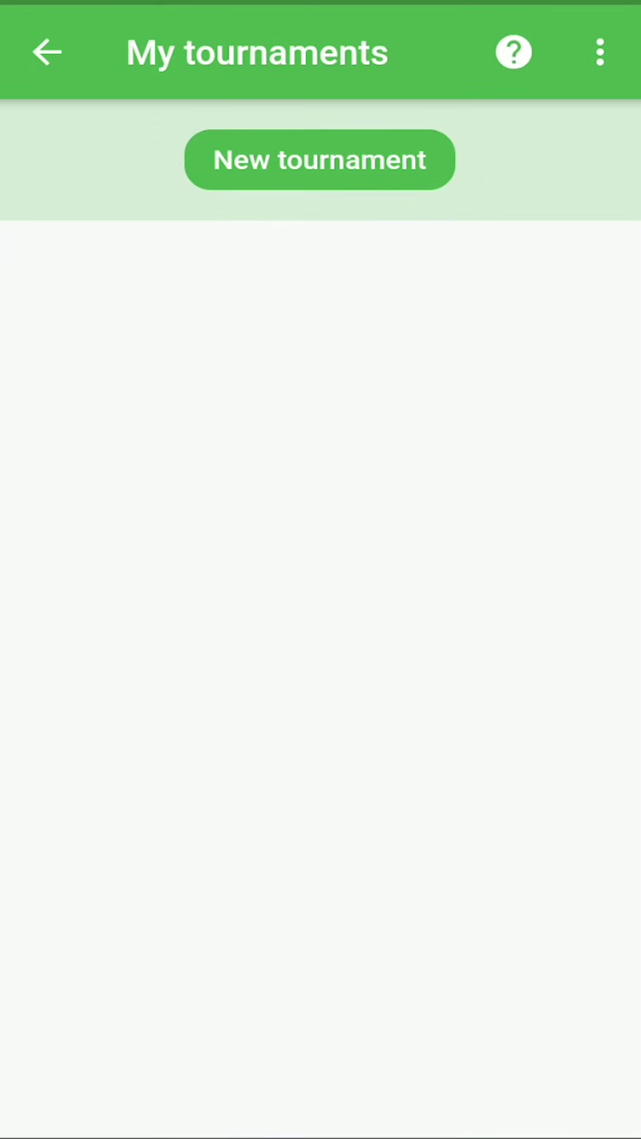
pyautogui.click(372, 157)
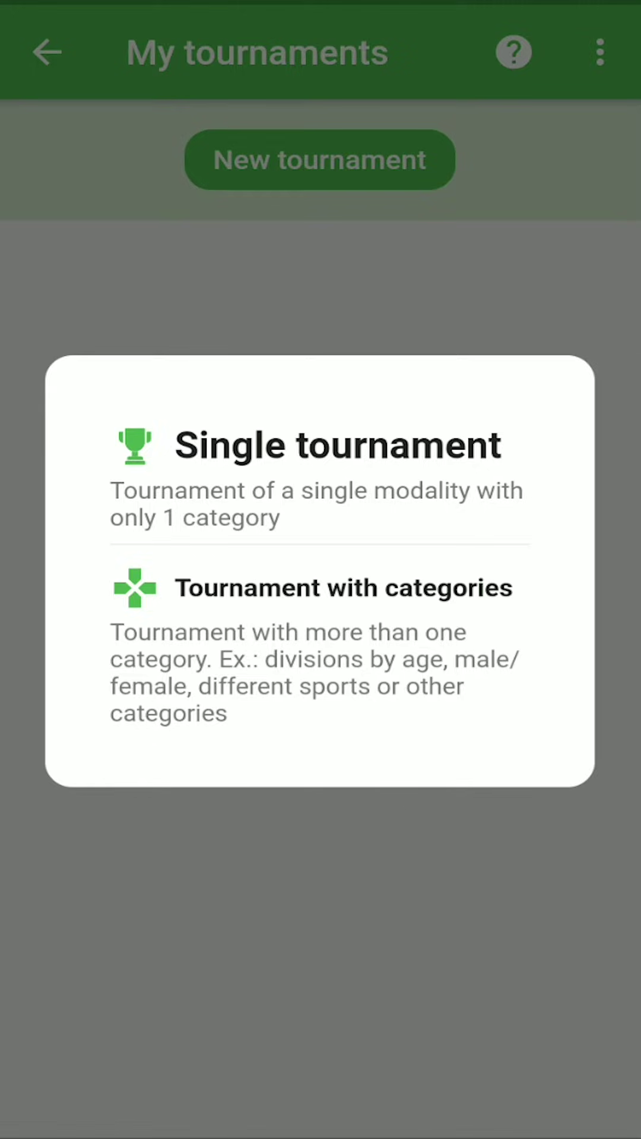
# Create a single Soccer tournament named 'Tournament 1', keeping the Round Robin stage
pyautogui.click(316, 444)
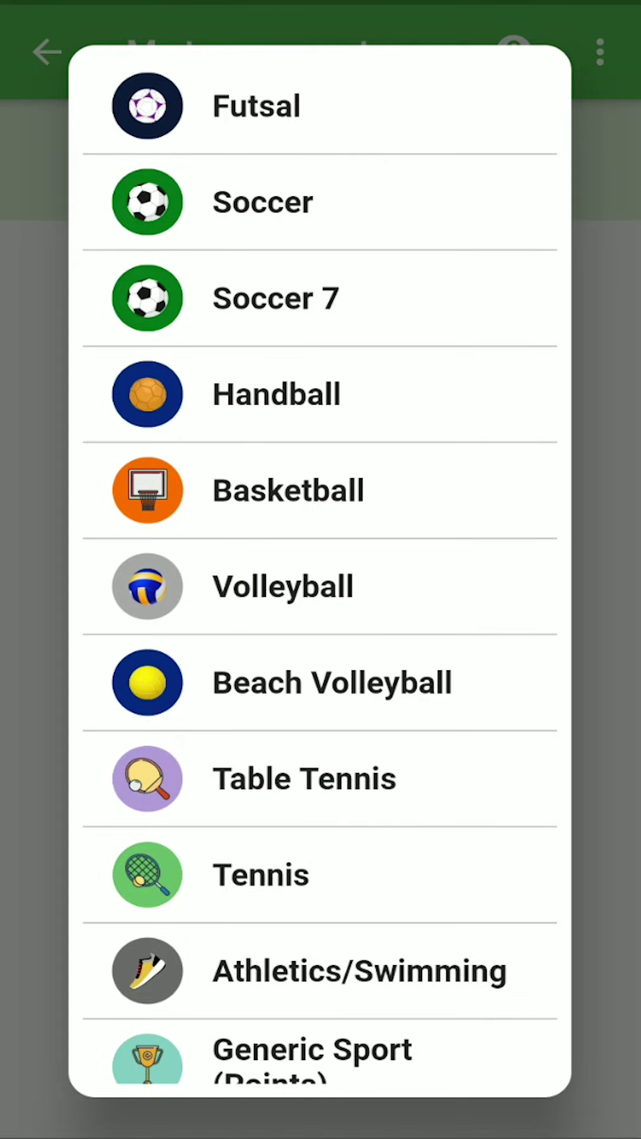
pyautogui.click(434, 206)
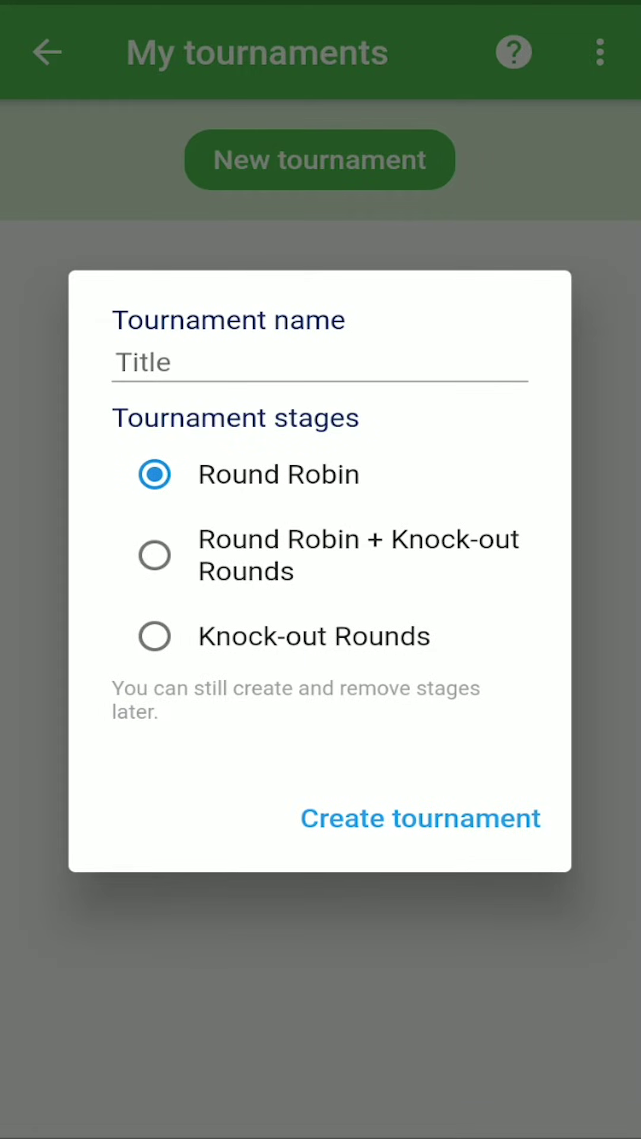
pyautogui.write('Tou')
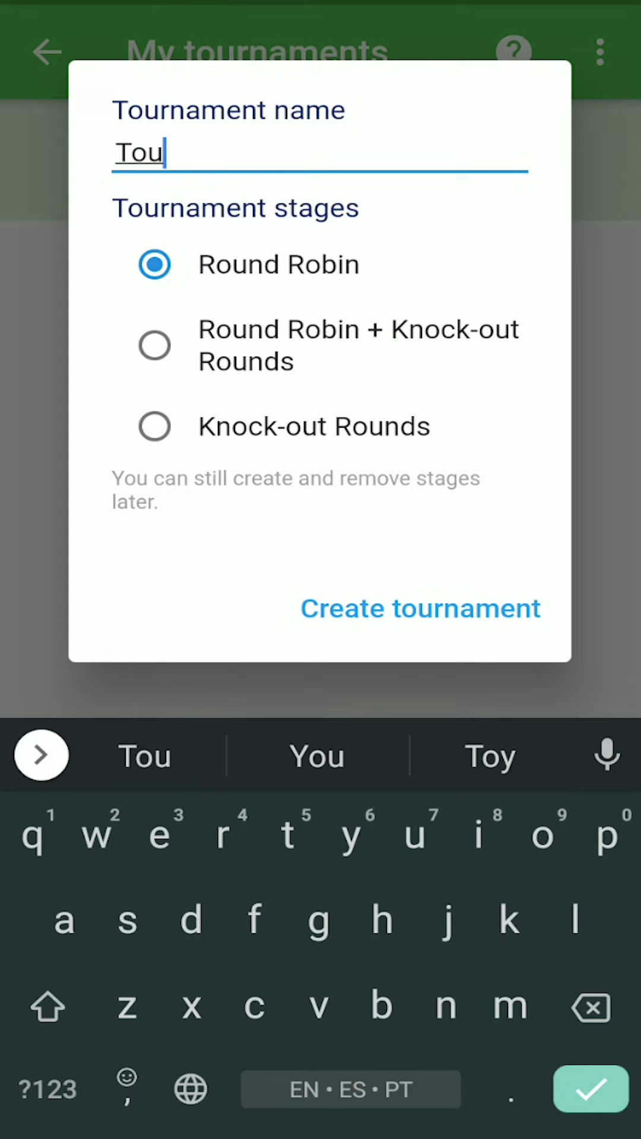
pyautogui.write('rn')
pyautogui.click(317, 756)
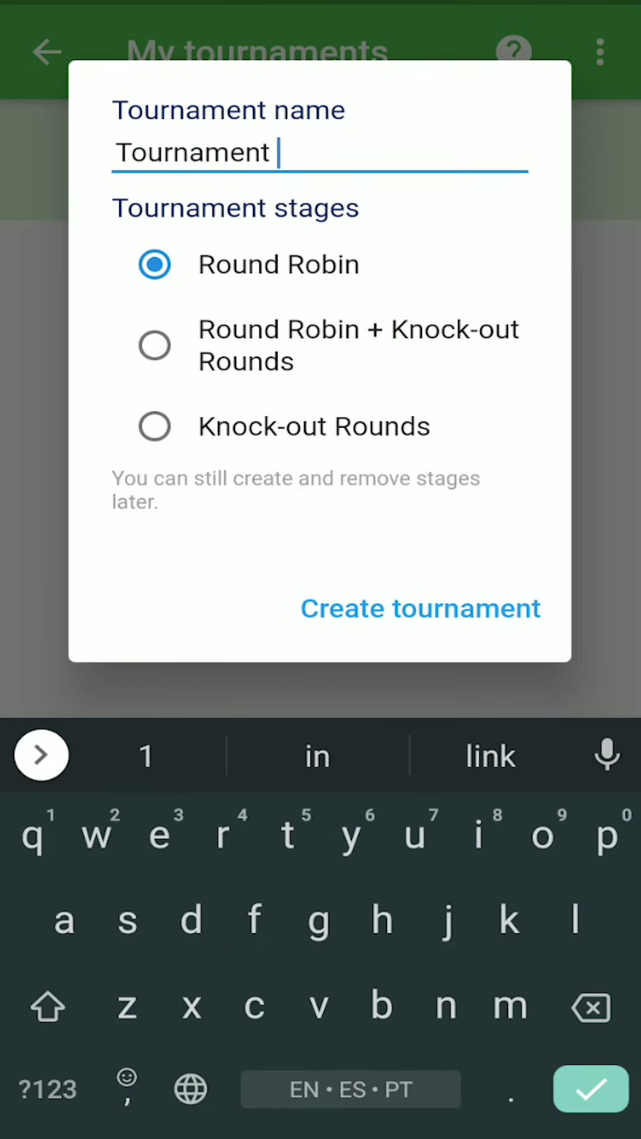
pyautogui.click(146, 756)
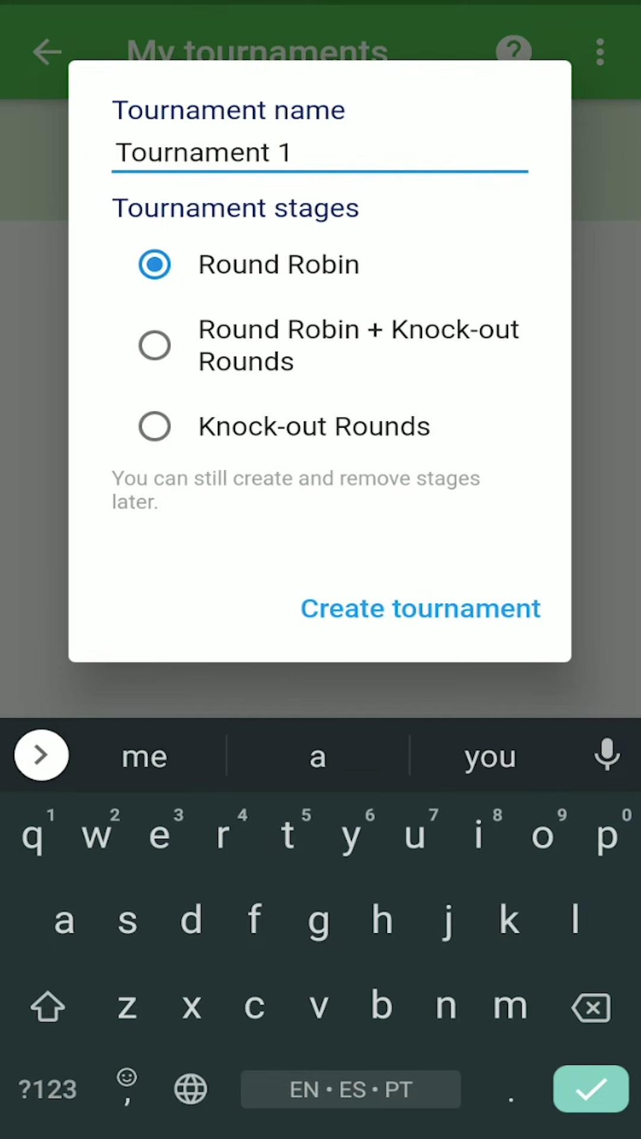
pyautogui.press('Return')
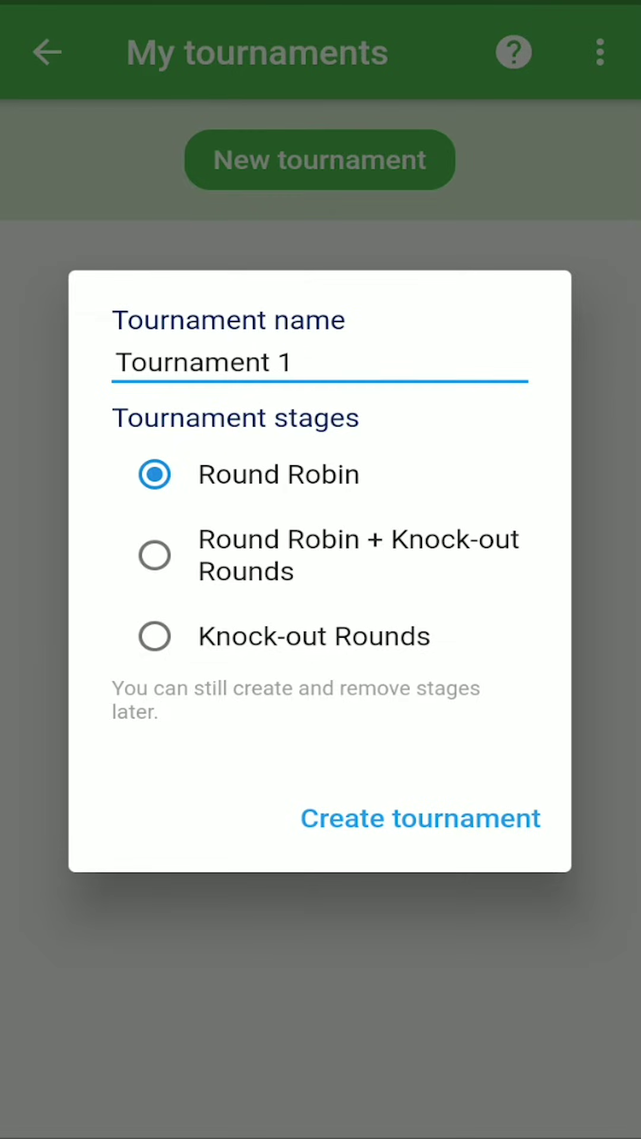
pyautogui.click(491, 819)
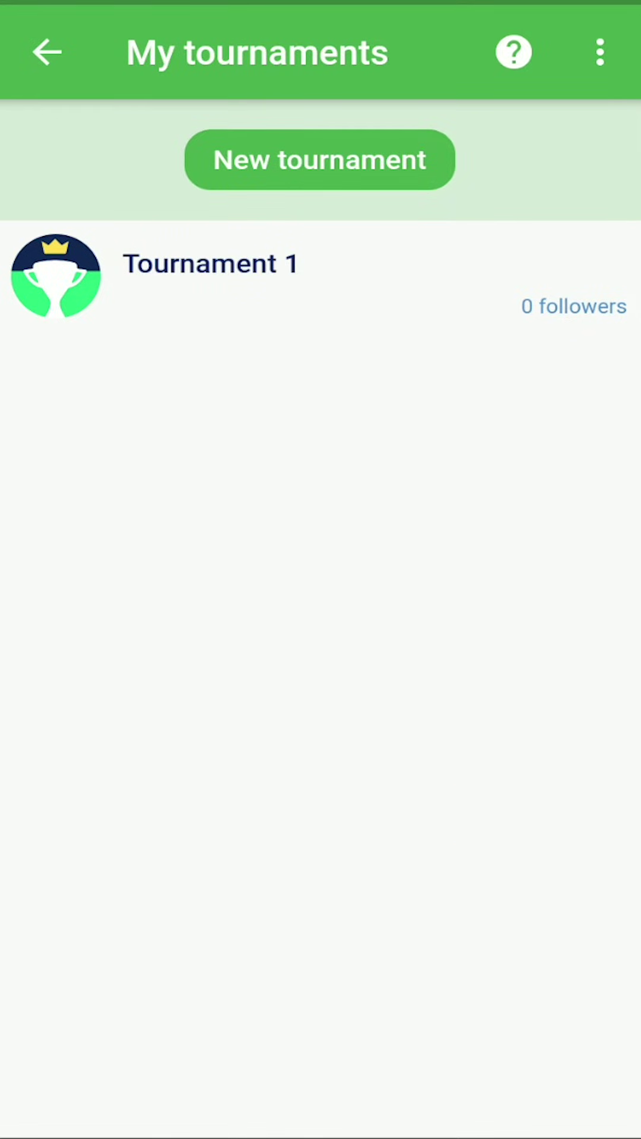
# Open Tournament 1's edit settings and scroll to the Teams option
pyautogui.click(210, 276)
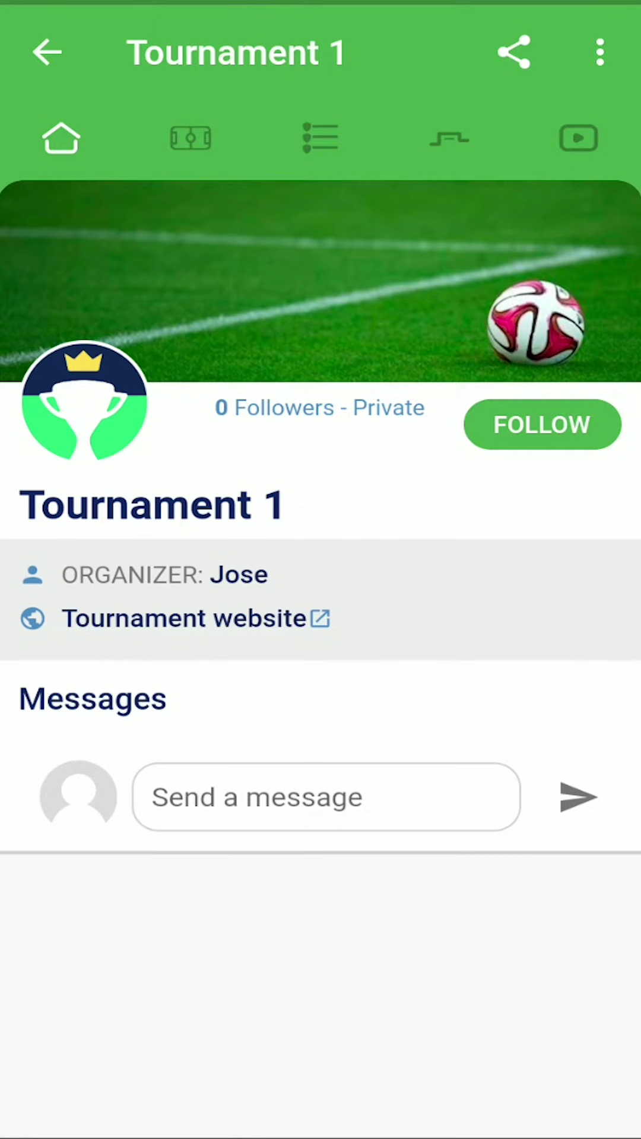
pyautogui.click(600, 52)
pyautogui.click(536, 65)
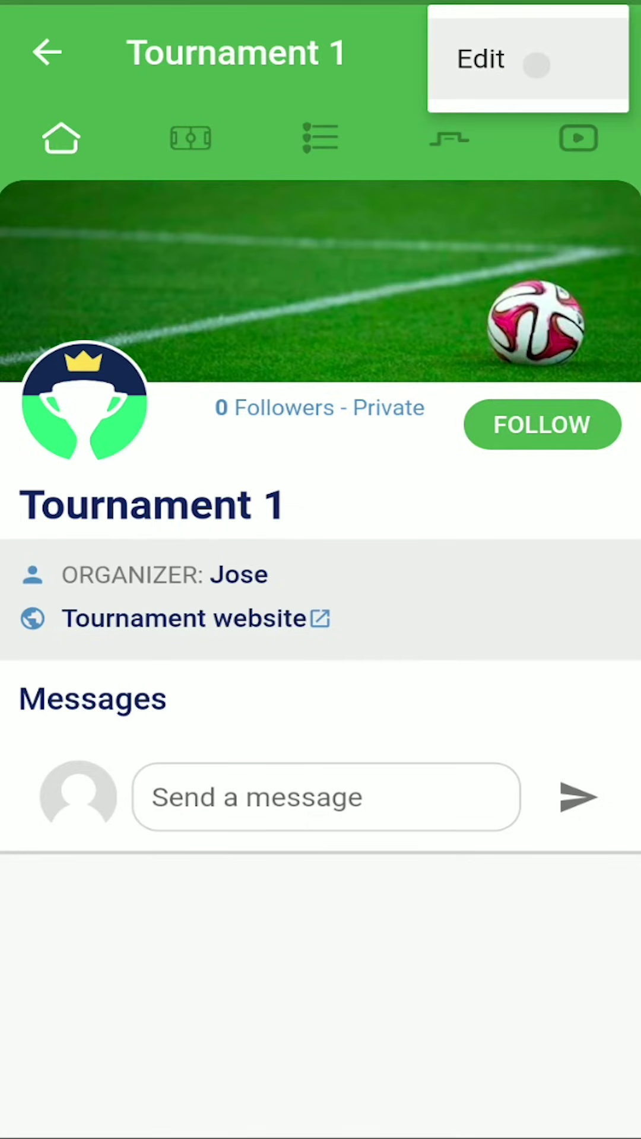
pyautogui.scroll(-10, 321, 653)
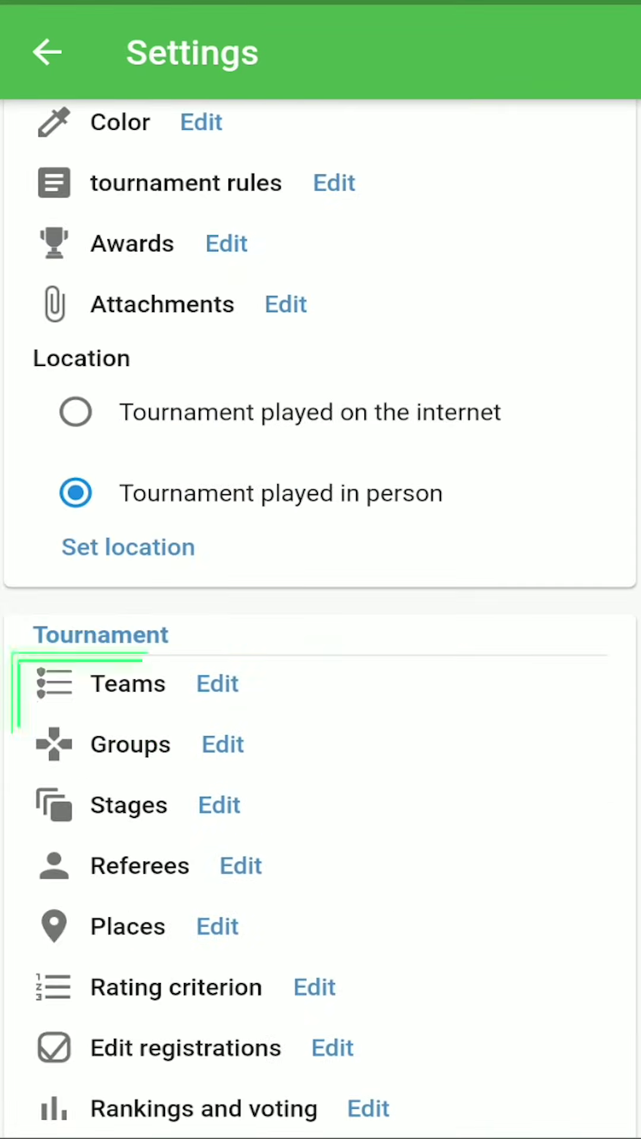
# Add Team 1, Team 2, Team 3 and Team 4 to the tournament
pyautogui.click(218, 683)
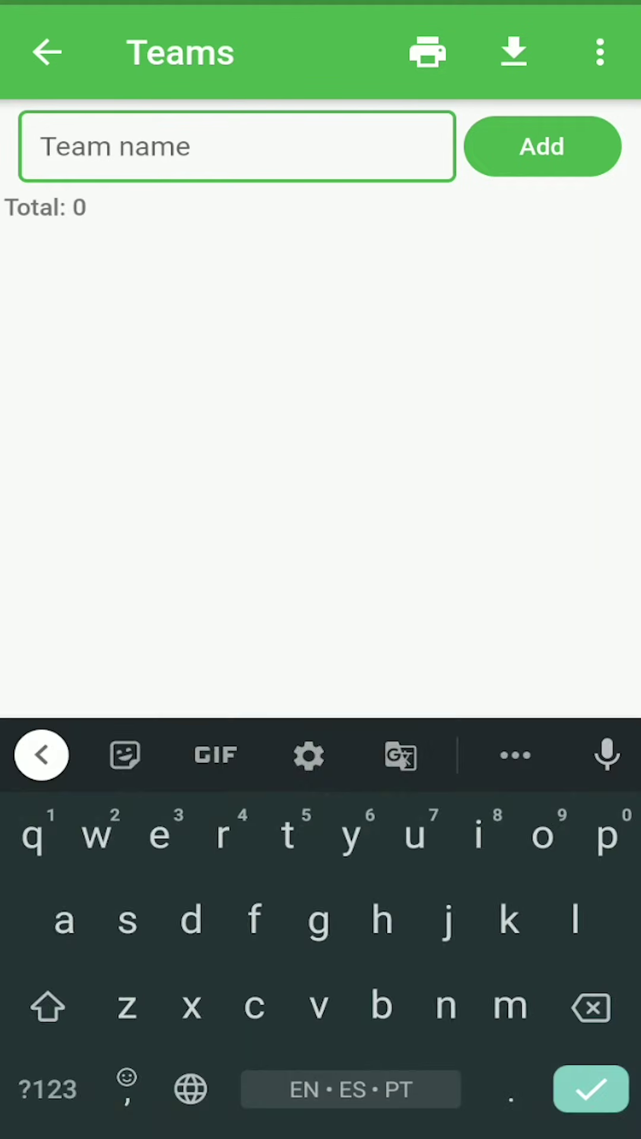
pyautogui.write('Team 1')
pyautogui.press('Return')
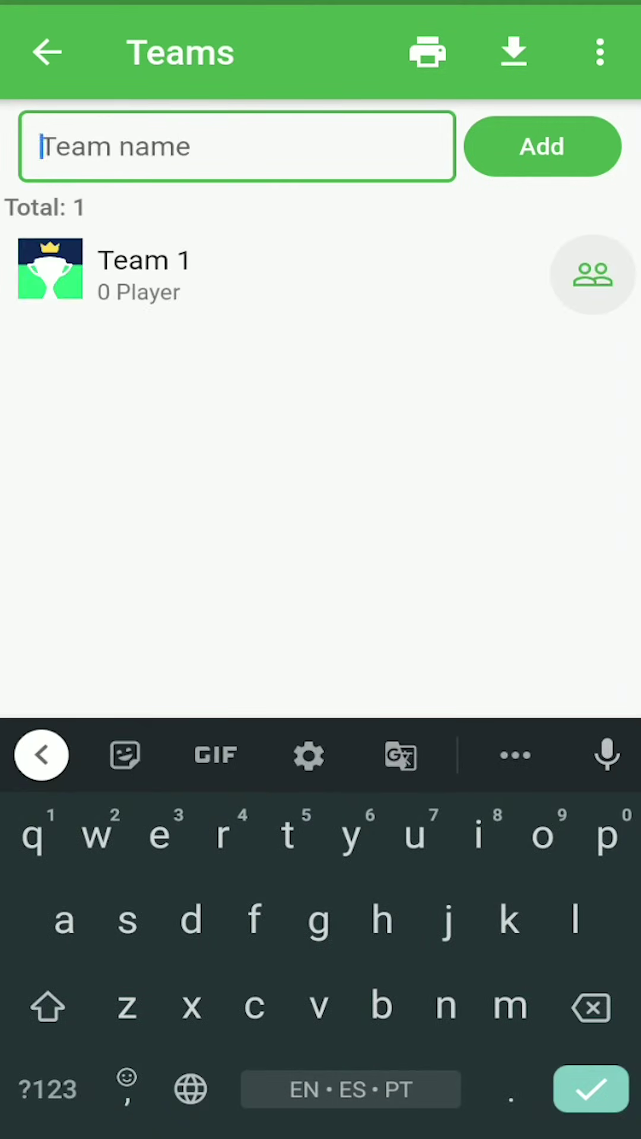
pyautogui.write('Team 2')
pyautogui.press('Return')
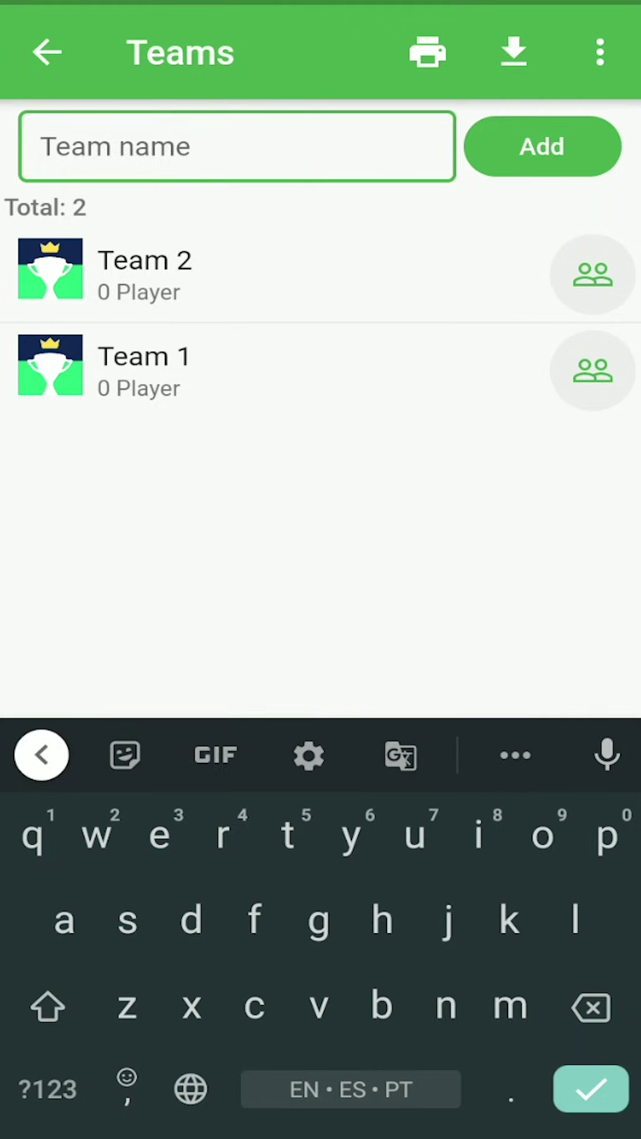
pyautogui.write('Team 3')
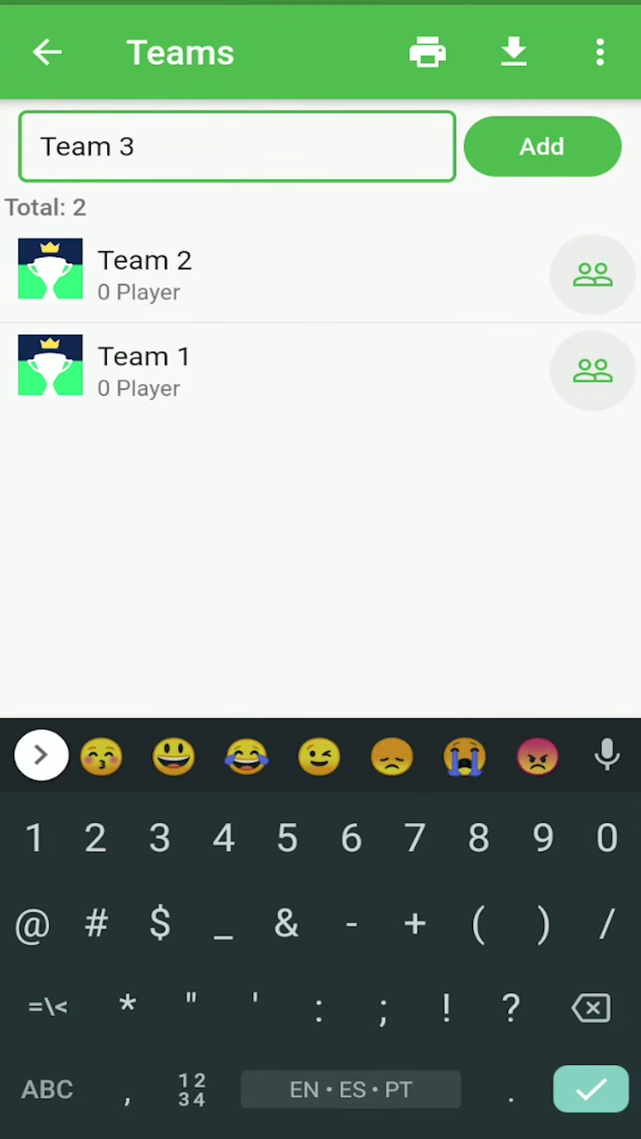
pyautogui.press('Return')
pyautogui.write('Team ')
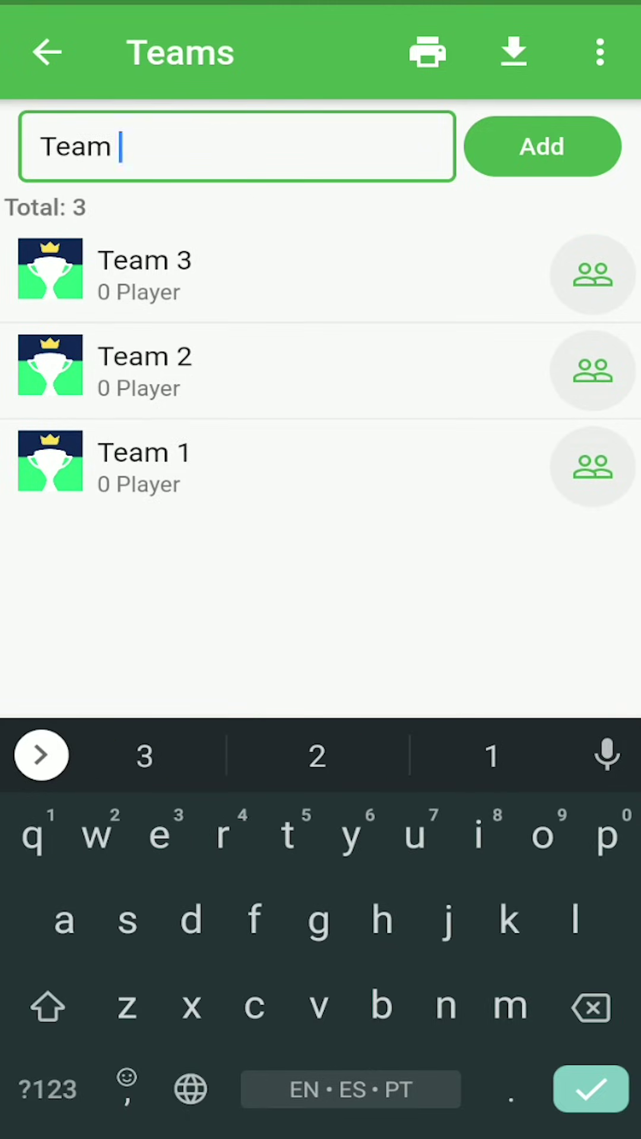
pyautogui.write('4')
pyautogui.press('Return')
pyautogui.press('Escape')
# Add Player 1 and Player 2 to Team 1, then return to the settings list
pyautogui.click(593, 565)
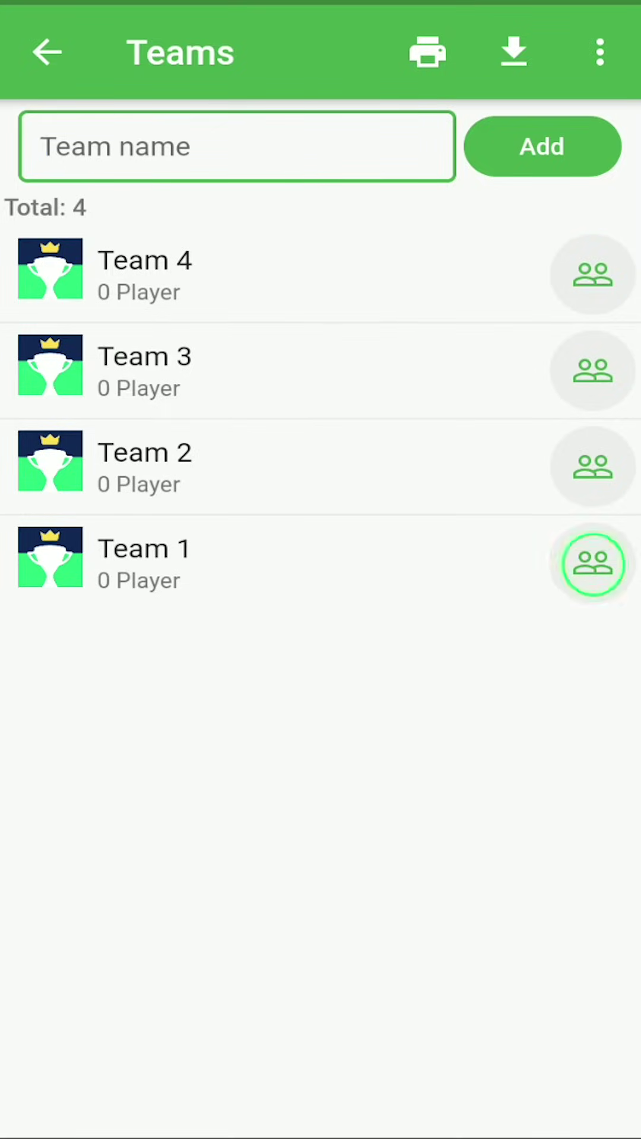
pyautogui.write('Player 1')
pyautogui.press('Return')
pyautogui.write('Player 2')
pyautogui.press('Return')
pyautogui.press('Escape')
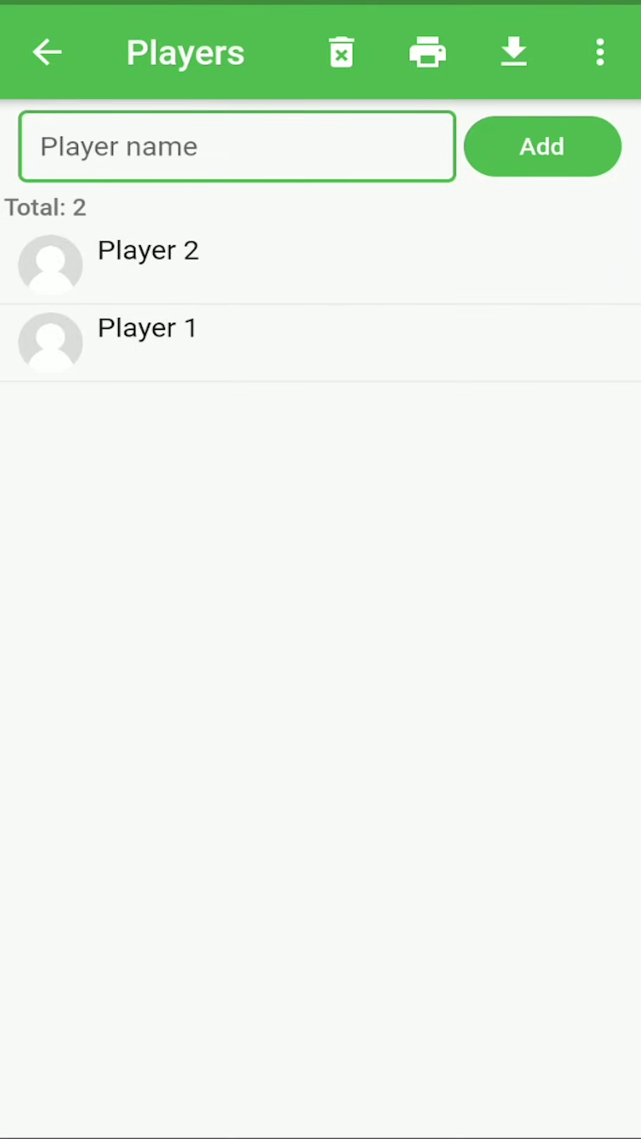
pyautogui.press('Escape')
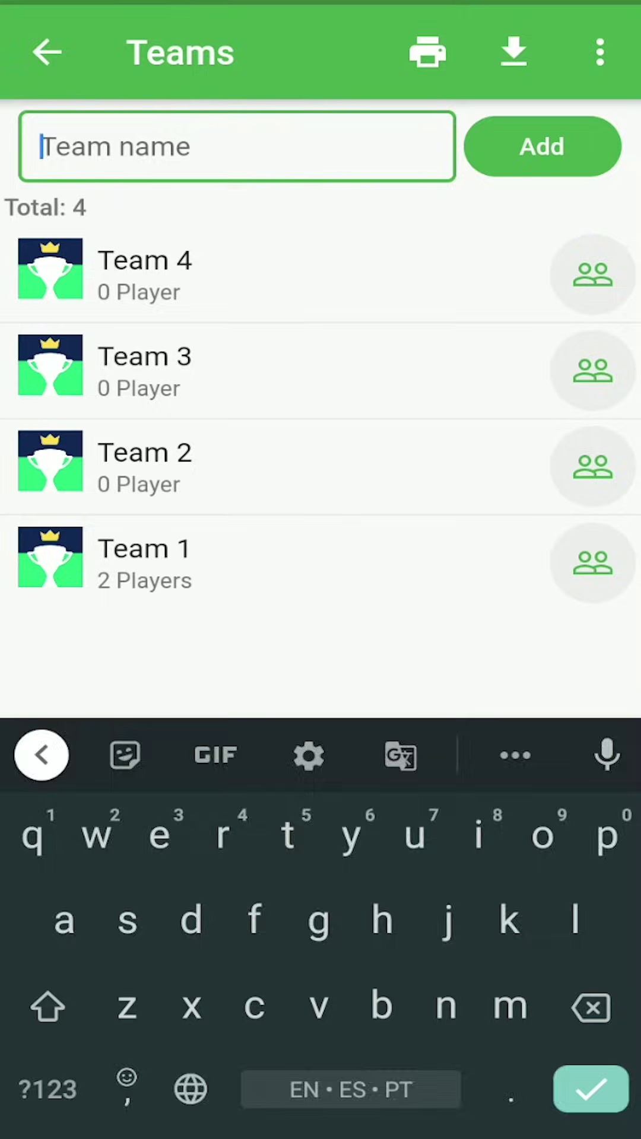
pyautogui.press('Escape')
pyautogui.press('Escape')
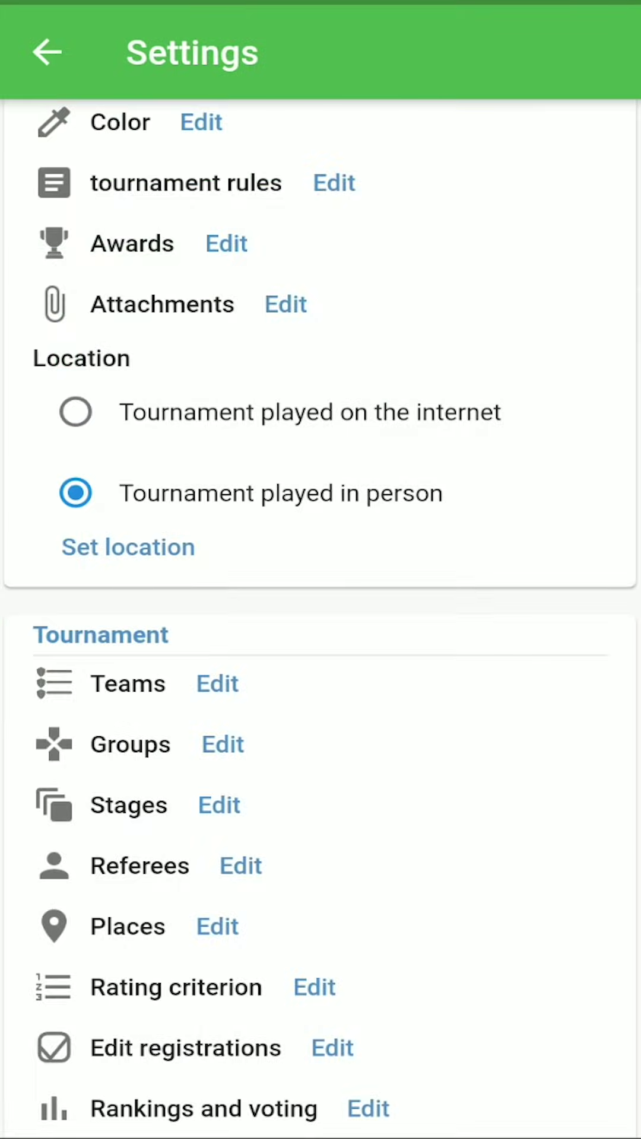
pyautogui.press('Escape')
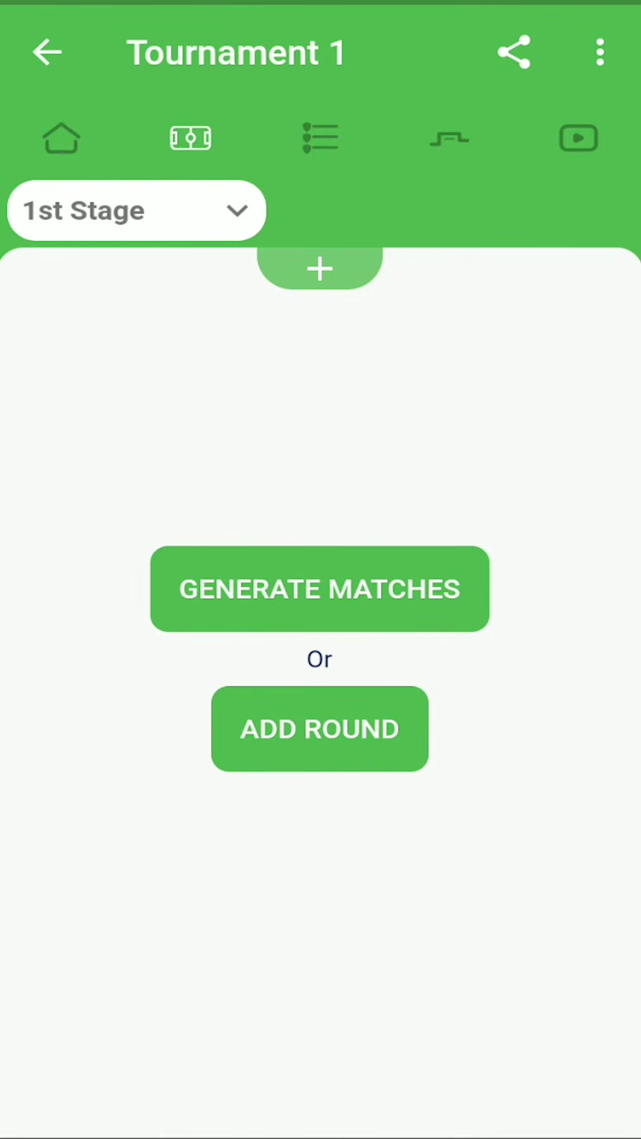
# Generate one-way Round Robin matches for Tournament 1
pyautogui.click(425, 587)
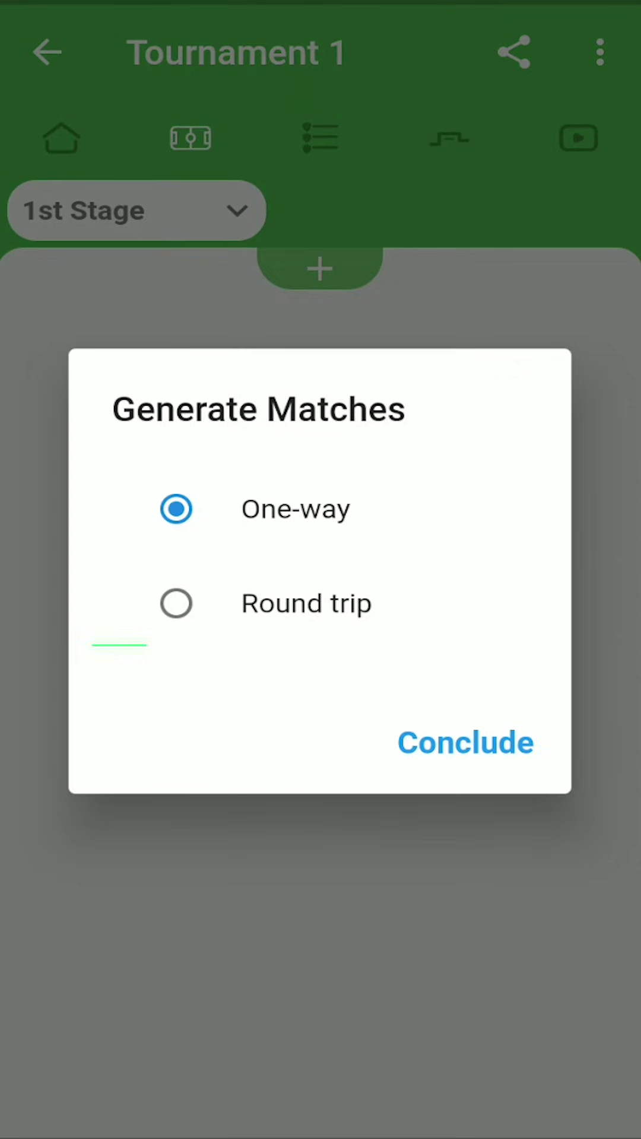
pyautogui.click(508, 745)
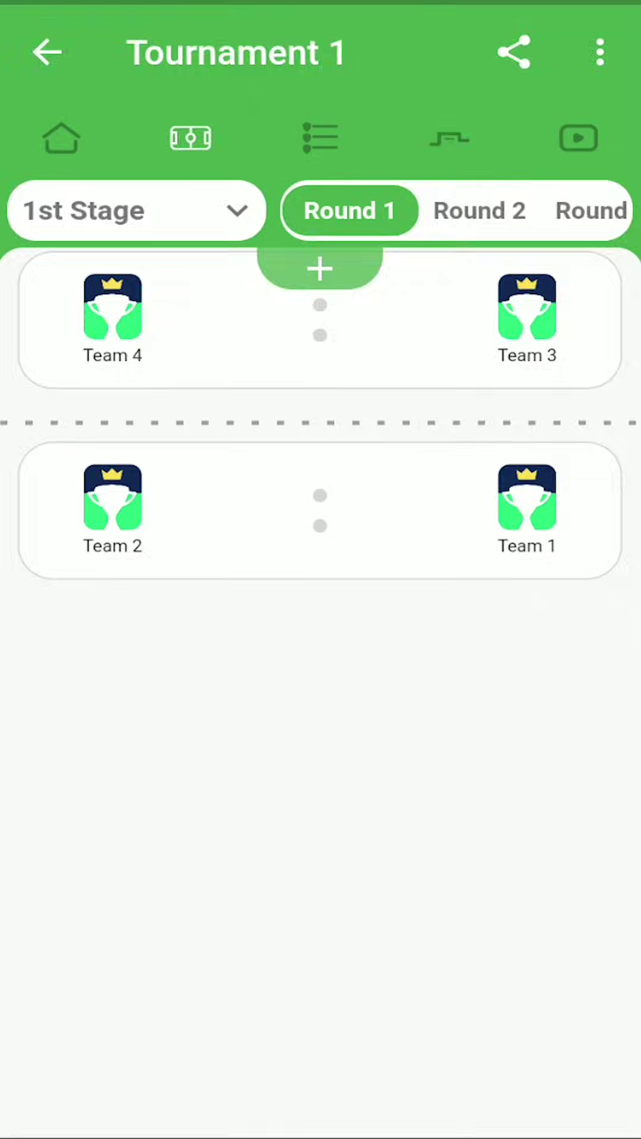
# Record a Team 1 goal by Player 1 in the Team 2 vs Team 1 match
pyautogui.click(320, 510)
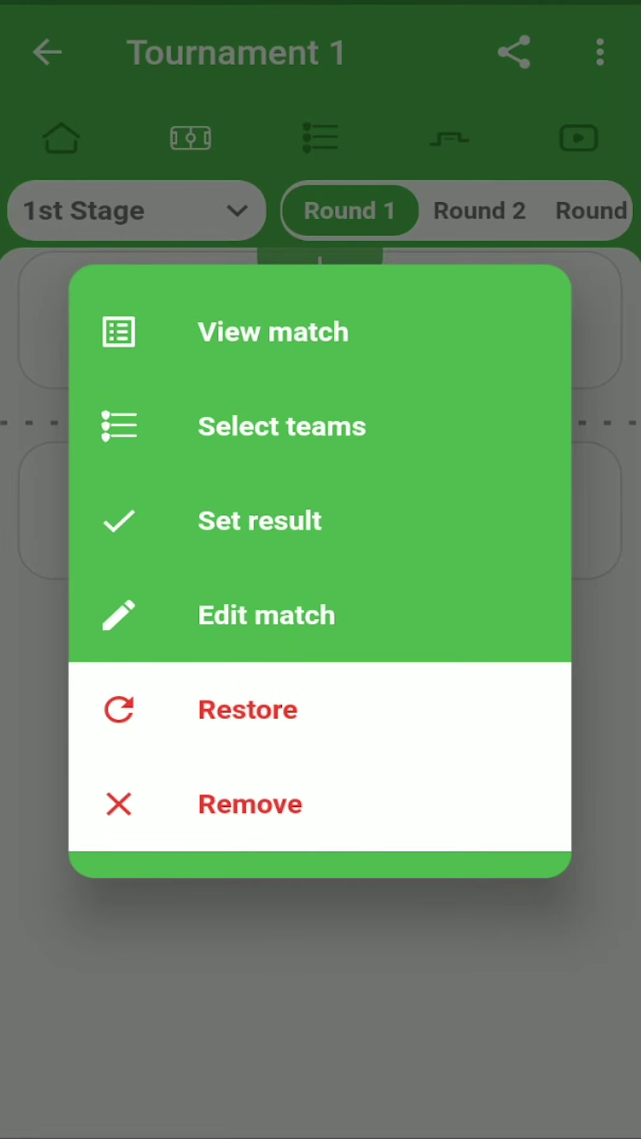
pyautogui.click(398, 525)
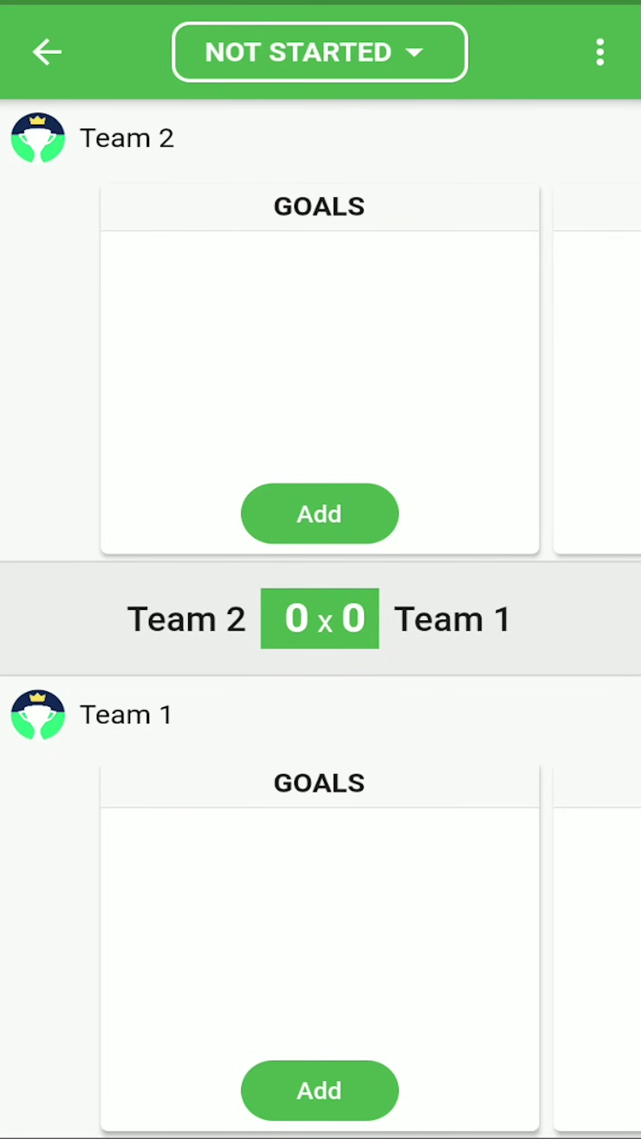
pyautogui.click(320, 514)
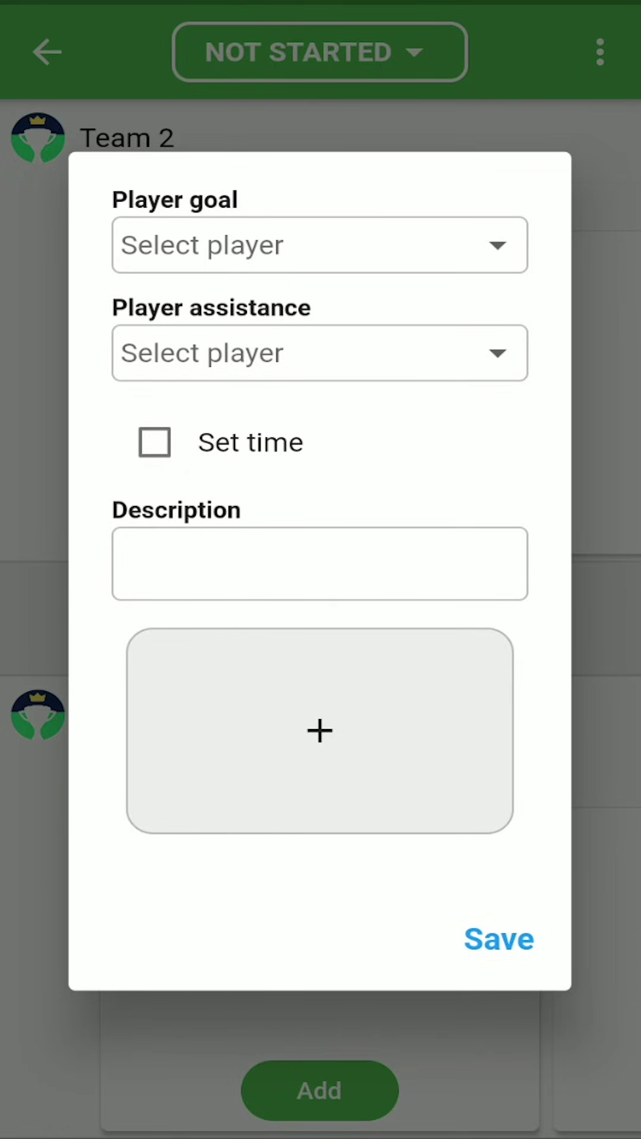
pyautogui.click(319, 245)
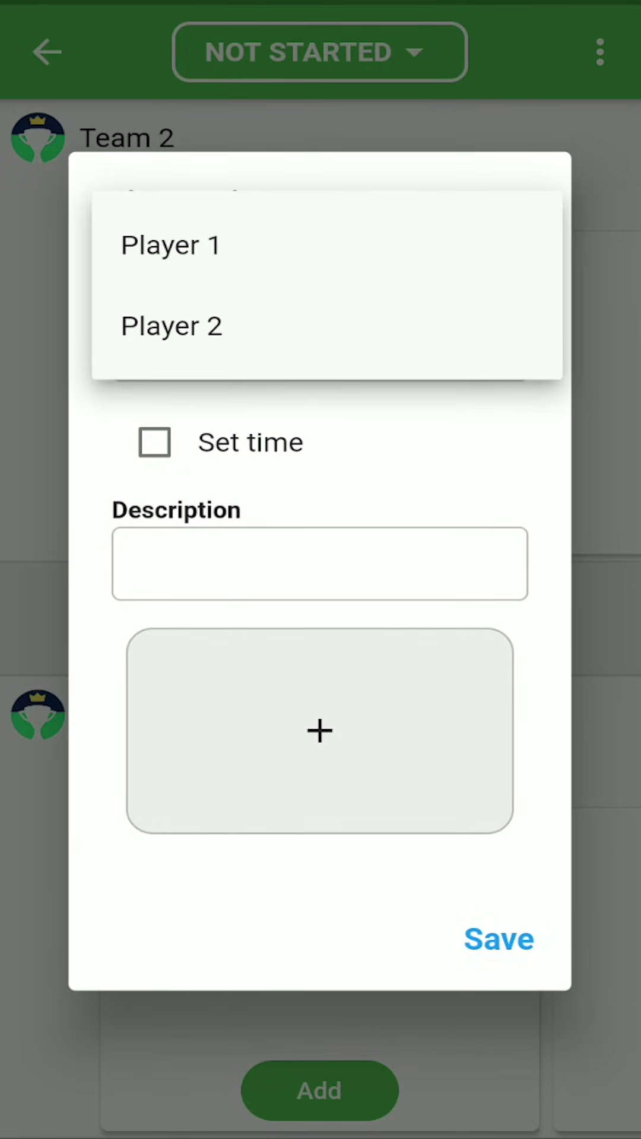
pyautogui.click(171, 245)
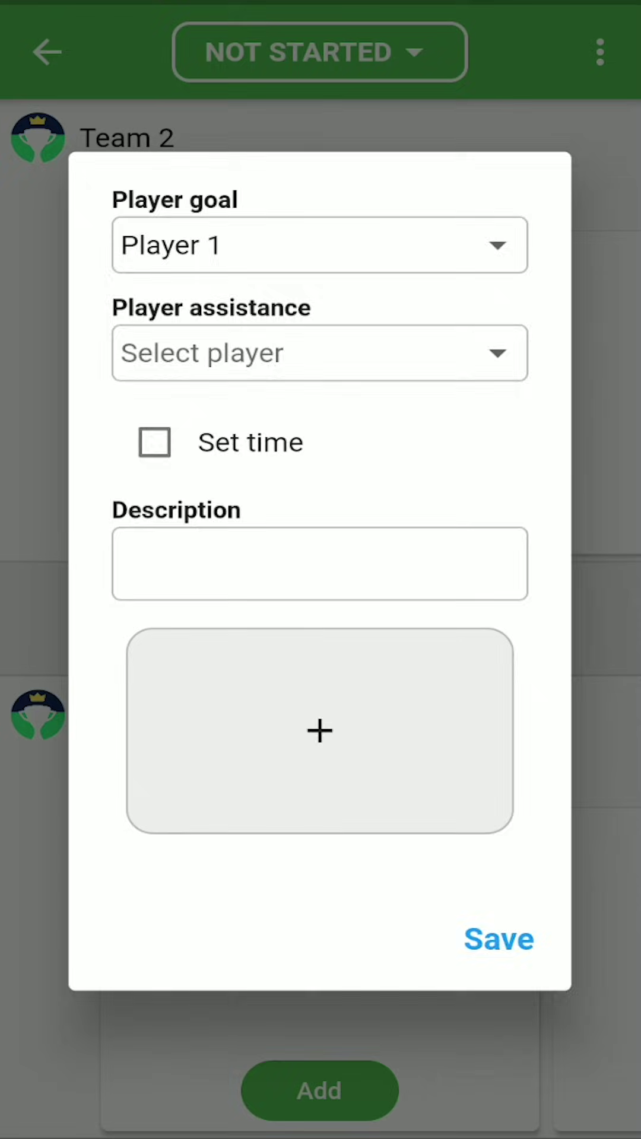
pyautogui.click(499, 939)
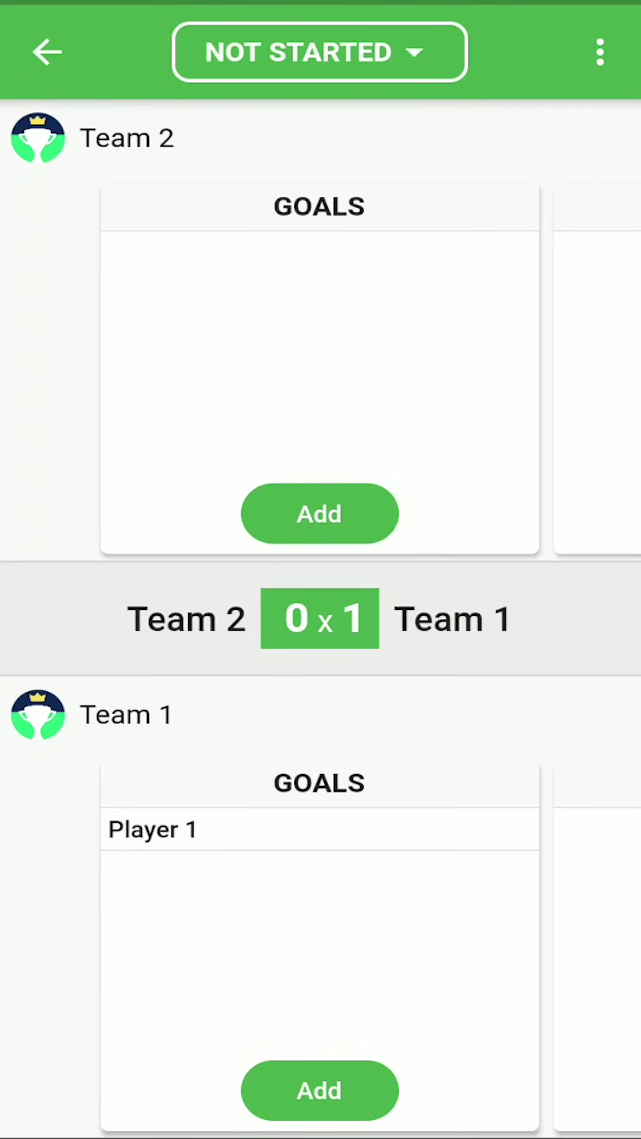
# Set the match score to 2 x 1 and its status to Closed
pyautogui.click(319, 618)
pyautogui.moveTo(214, 593); pyautogui.dragTo(215, 427)
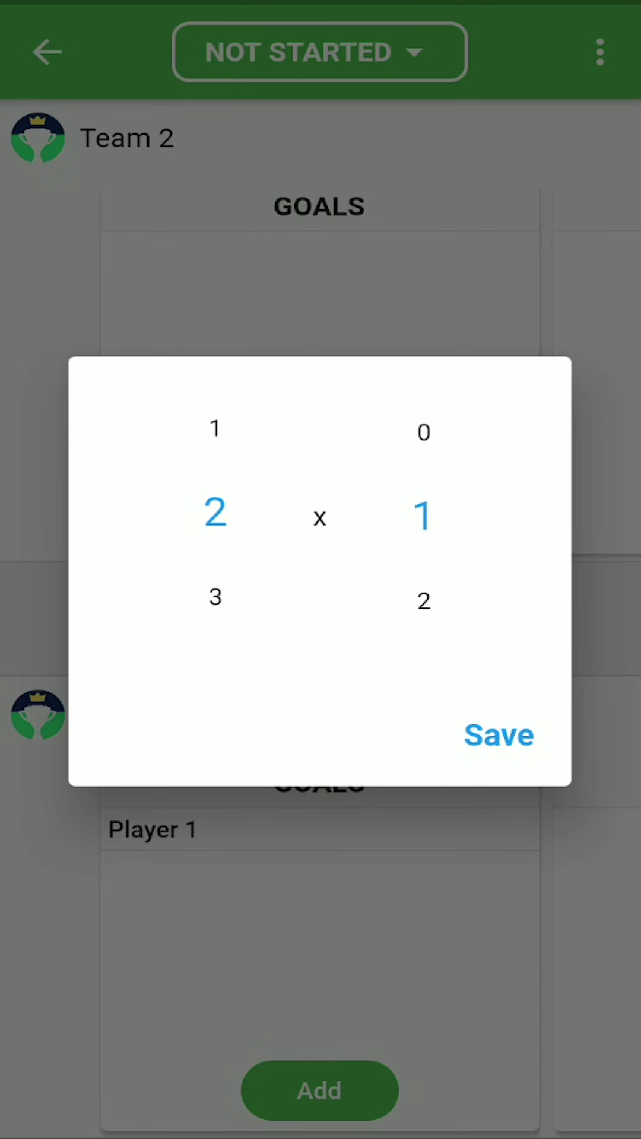
pyautogui.click(498, 734)
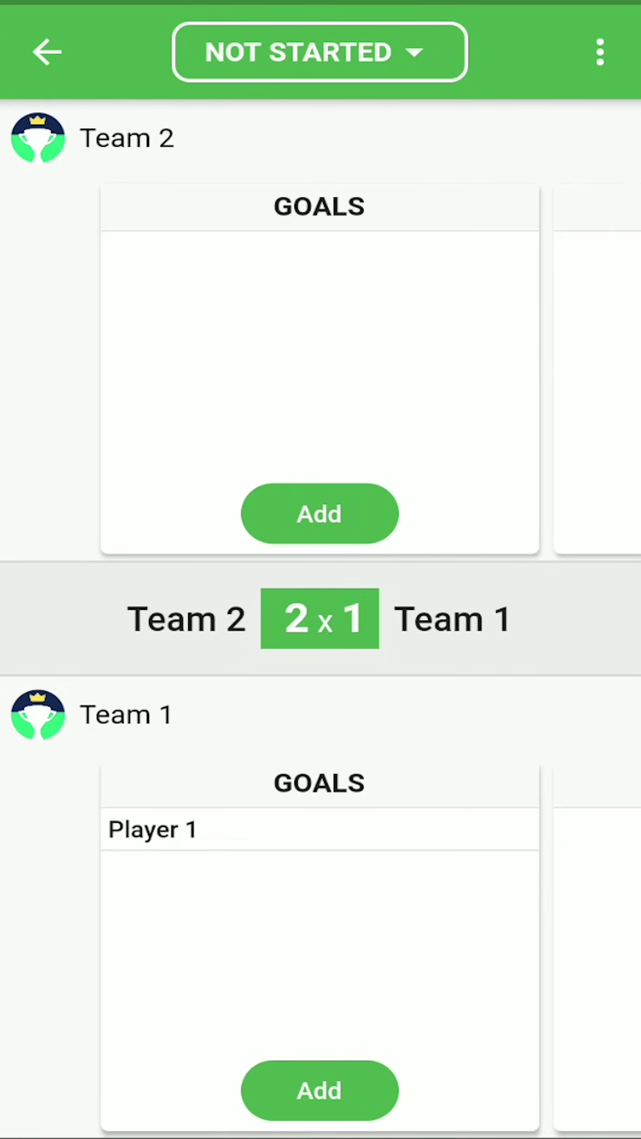
pyautogui.click(320, 52)
pyautogui.click(332, 76)
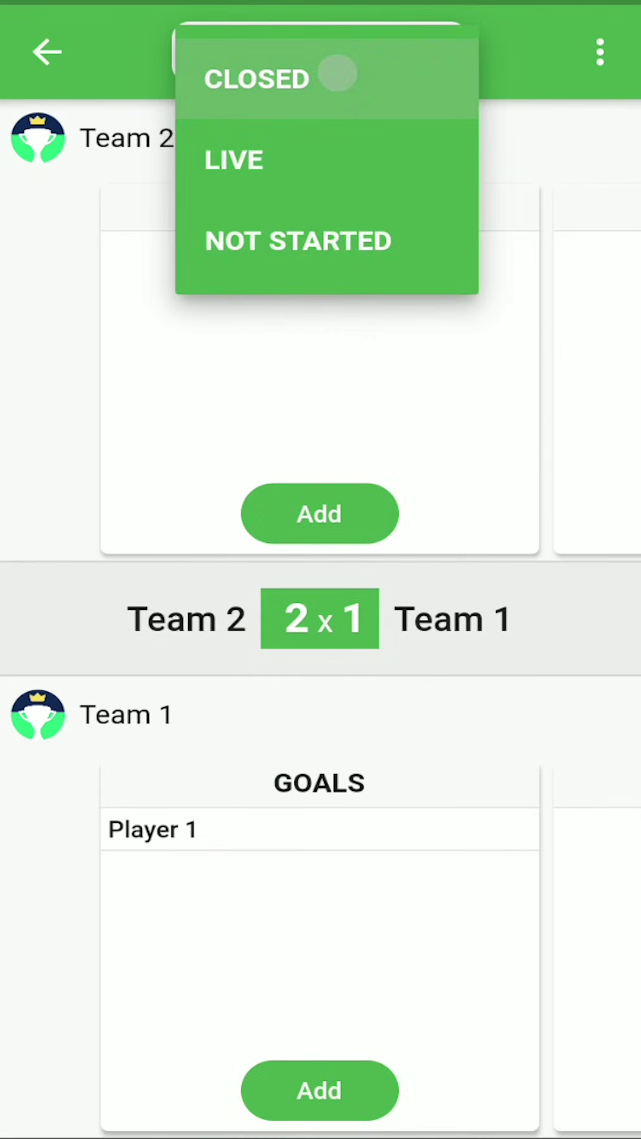
pyautogui.click(47, 52)
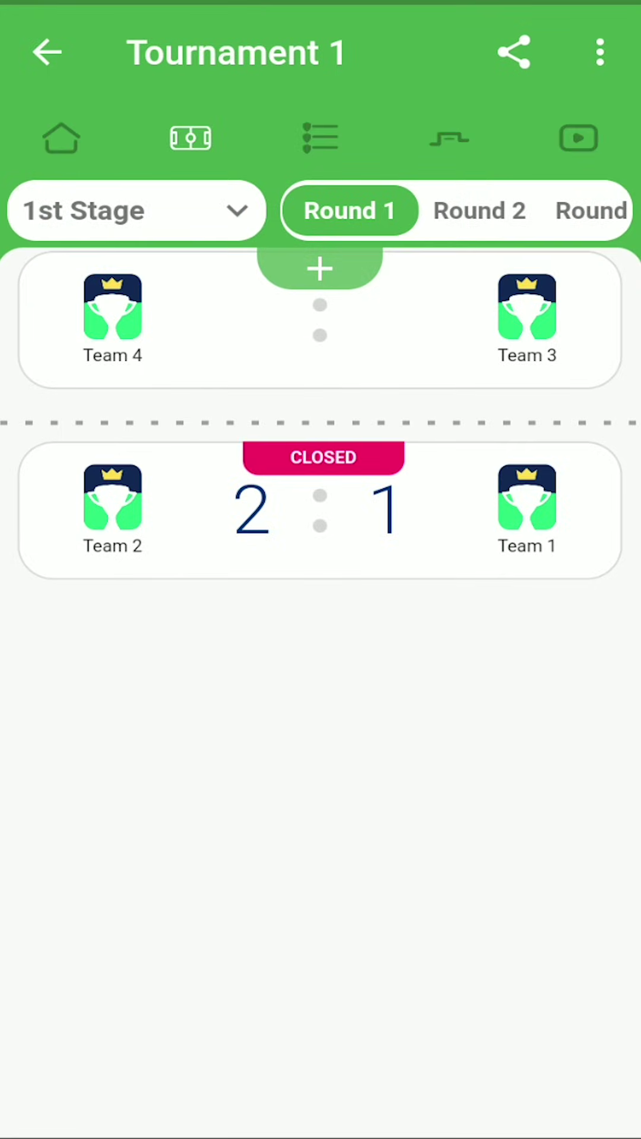
# Check the scorers leaderboard, then set Tournament 1's disclosure to Public tournament
pyautogui.click(319, 138)
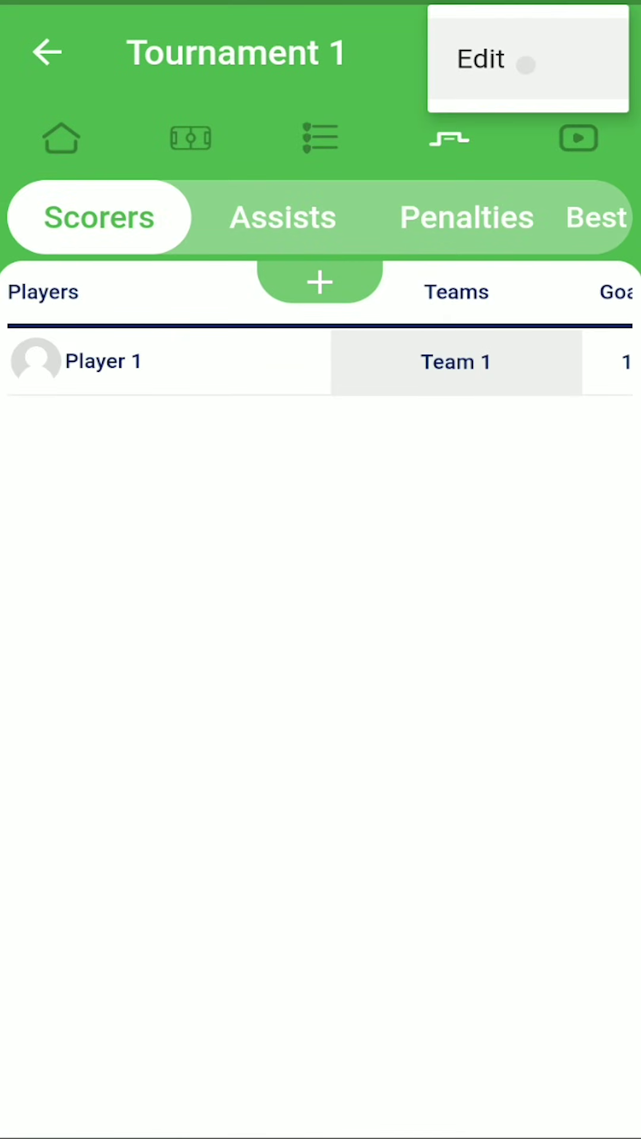
pyautogui.scroll(-5, 320, 593)
pyautogui.scroll(-10, 320, 593)
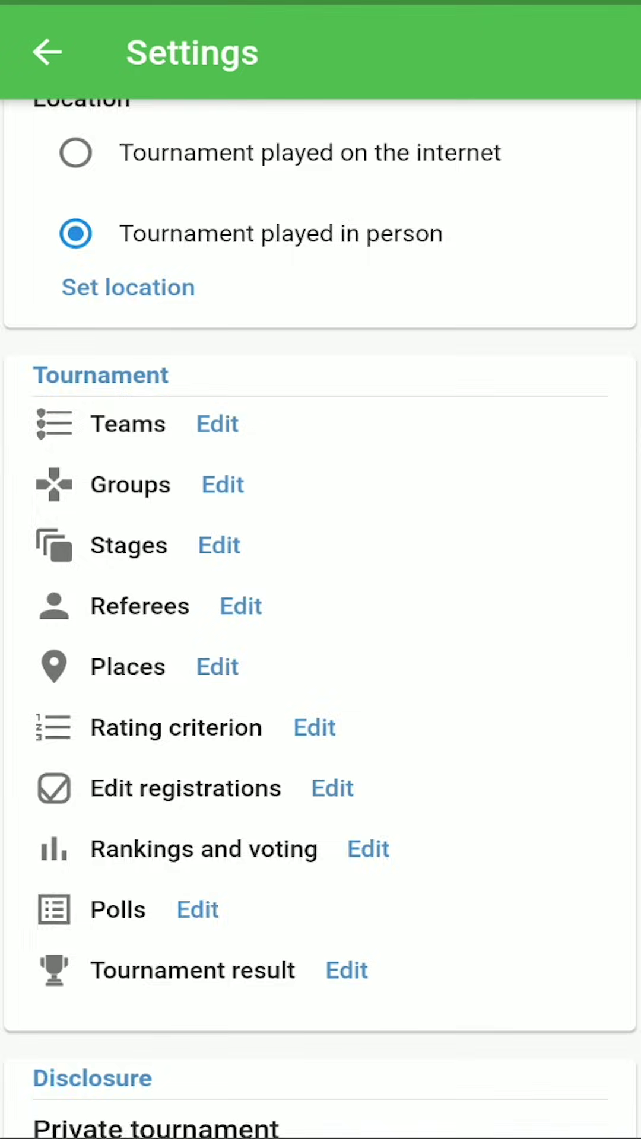
pyautogui.click(297, 645)
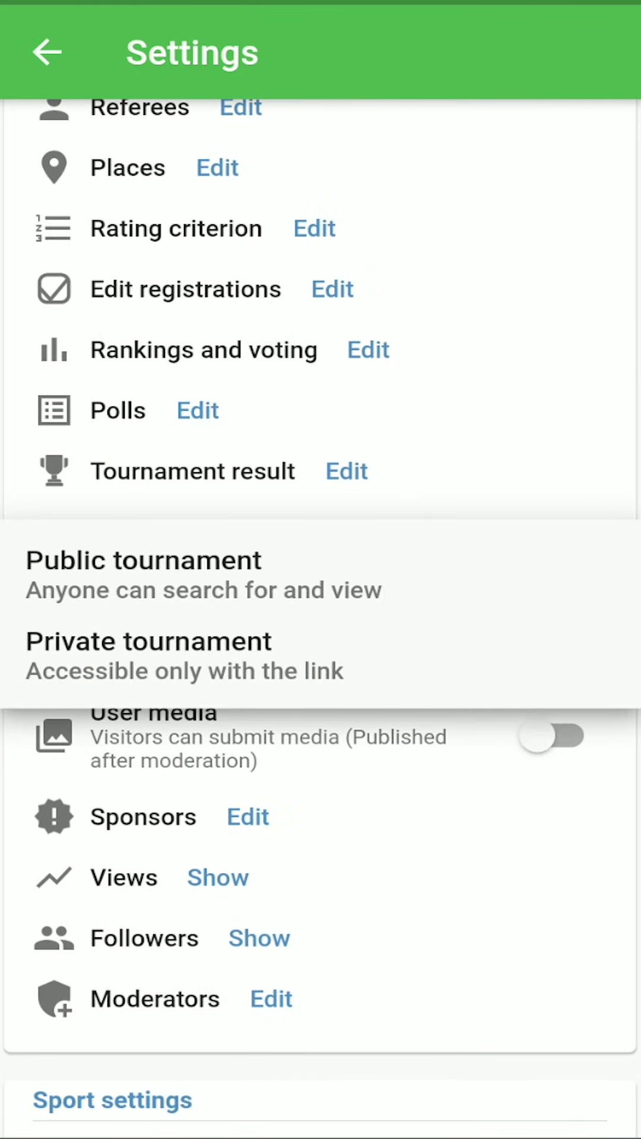
pyautogui.click(395, 572)
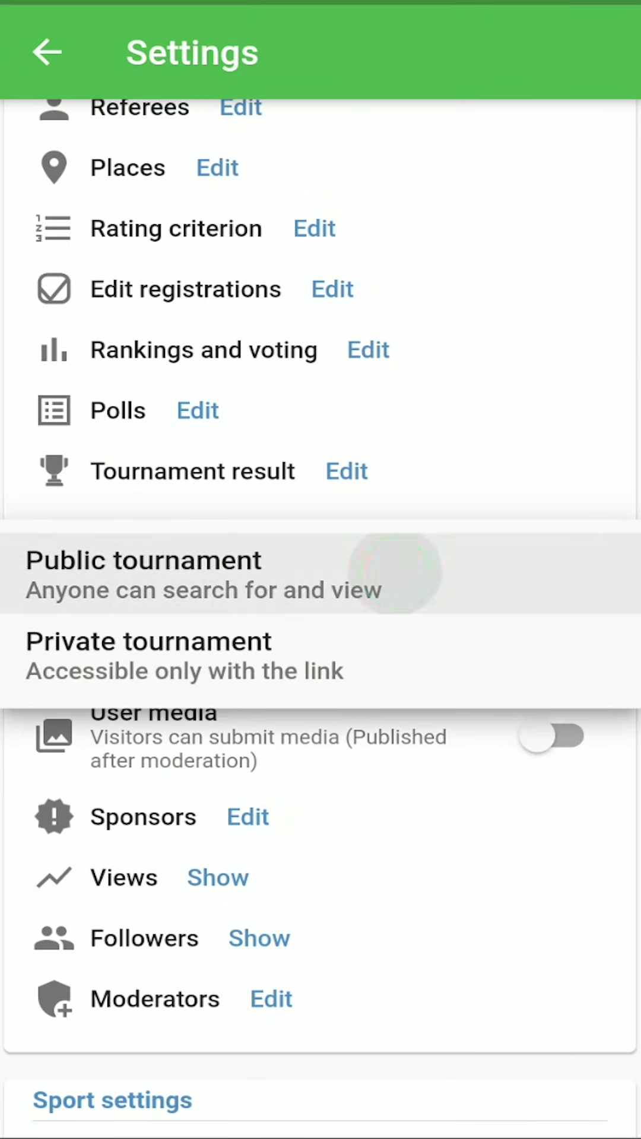